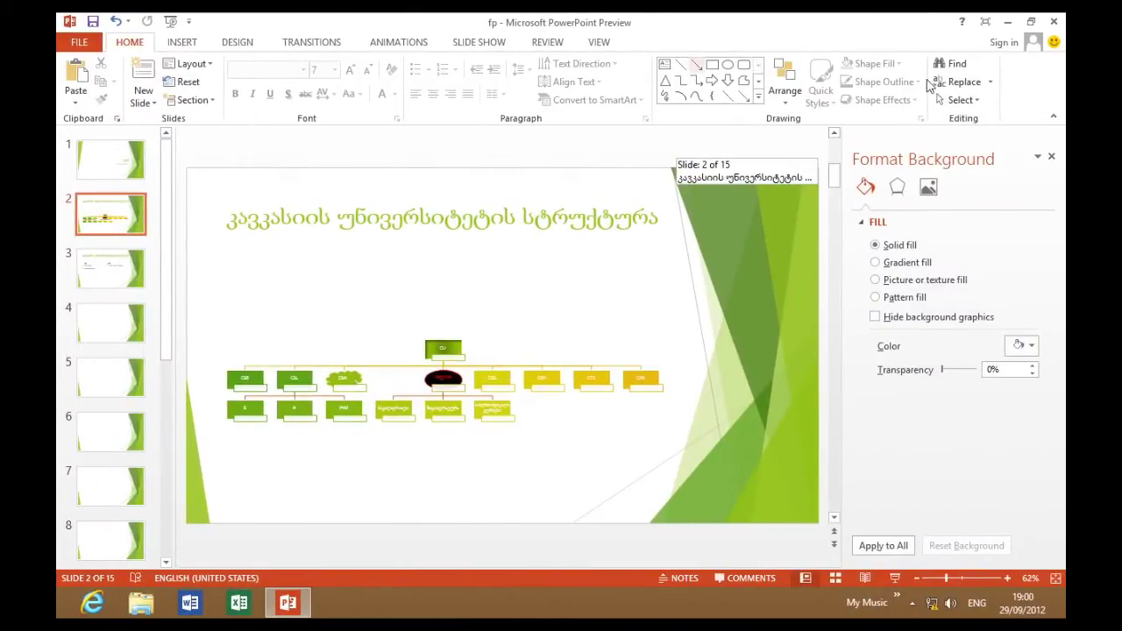
Step: Search the slides for 'CST', starting from slide 1
click(962, 63)
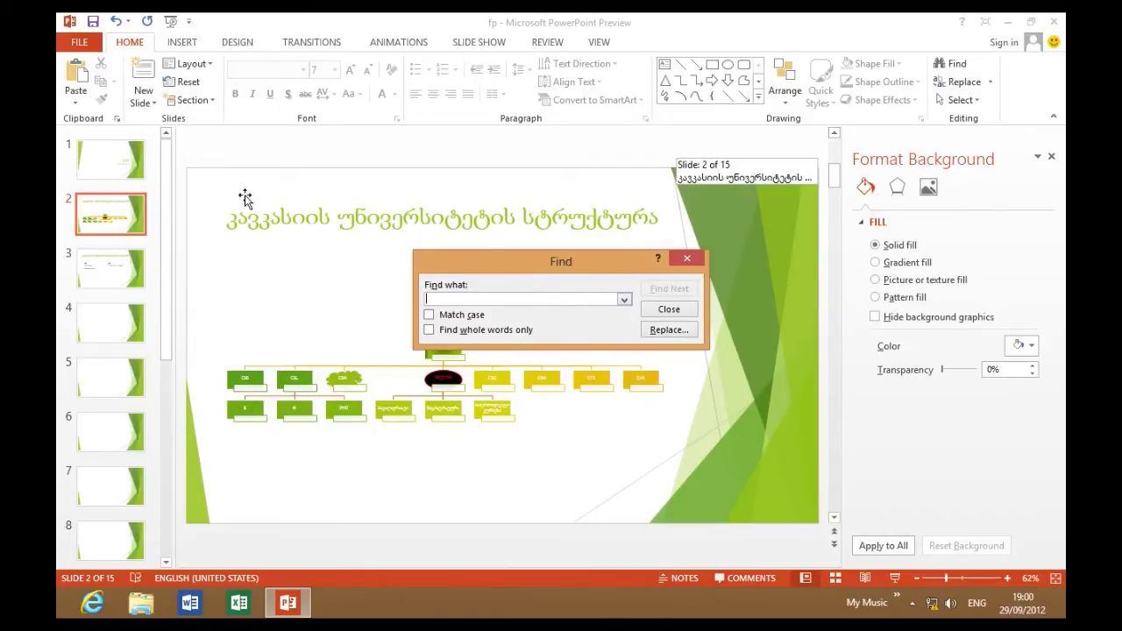
click(139, 171)
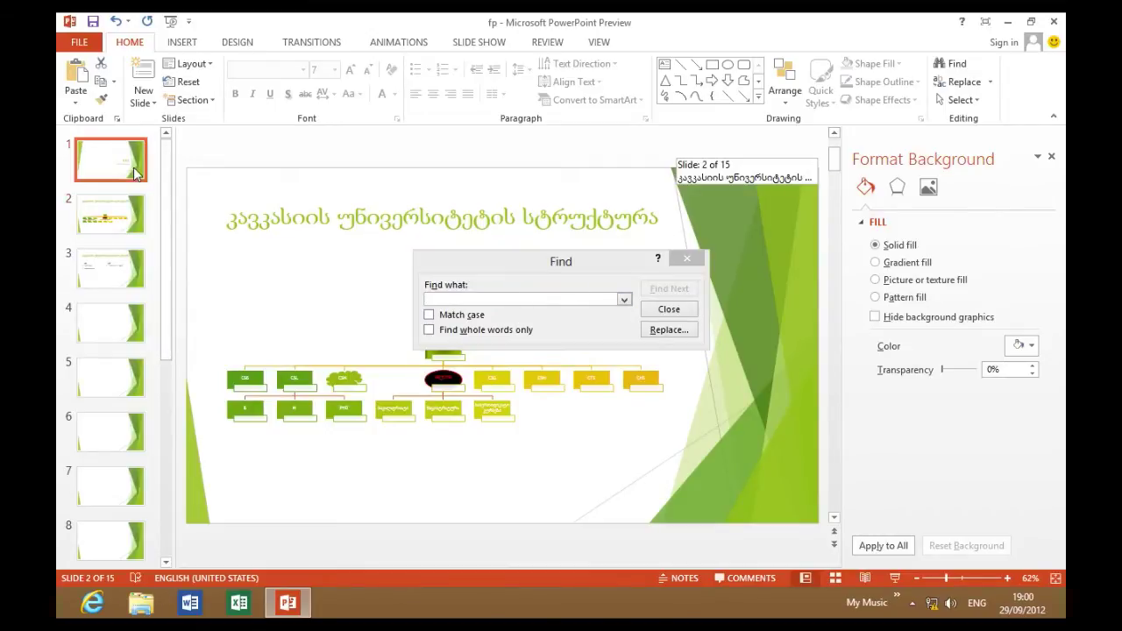
click(453, 299)
text(CST)
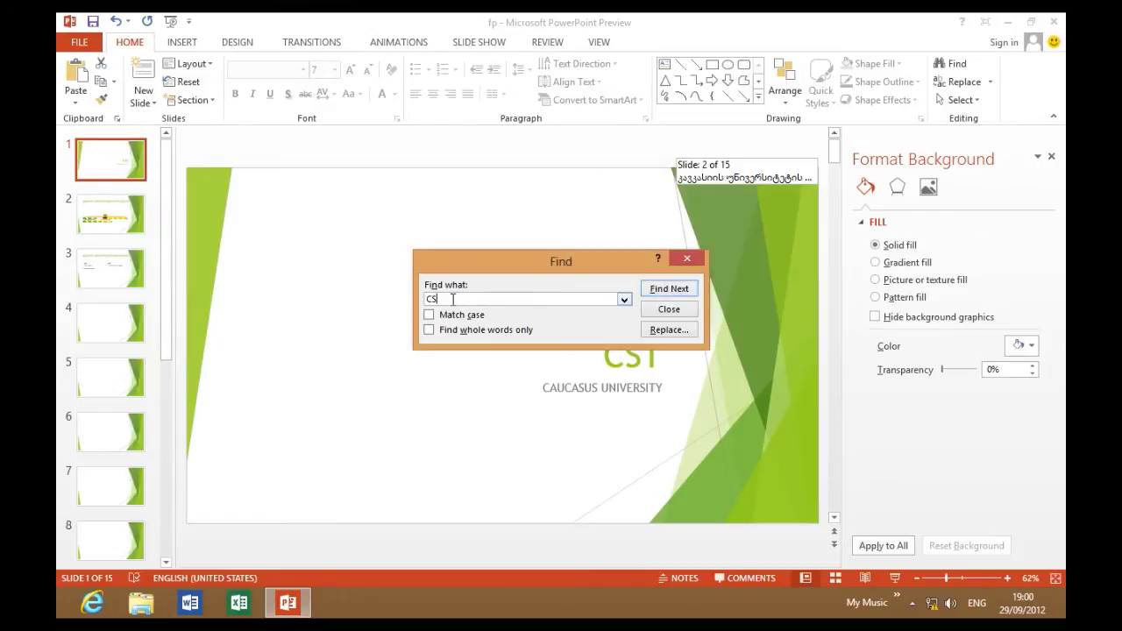
Step: Step through the CST matches to the one on slide 3, then switch to Replace
click(667, 290)
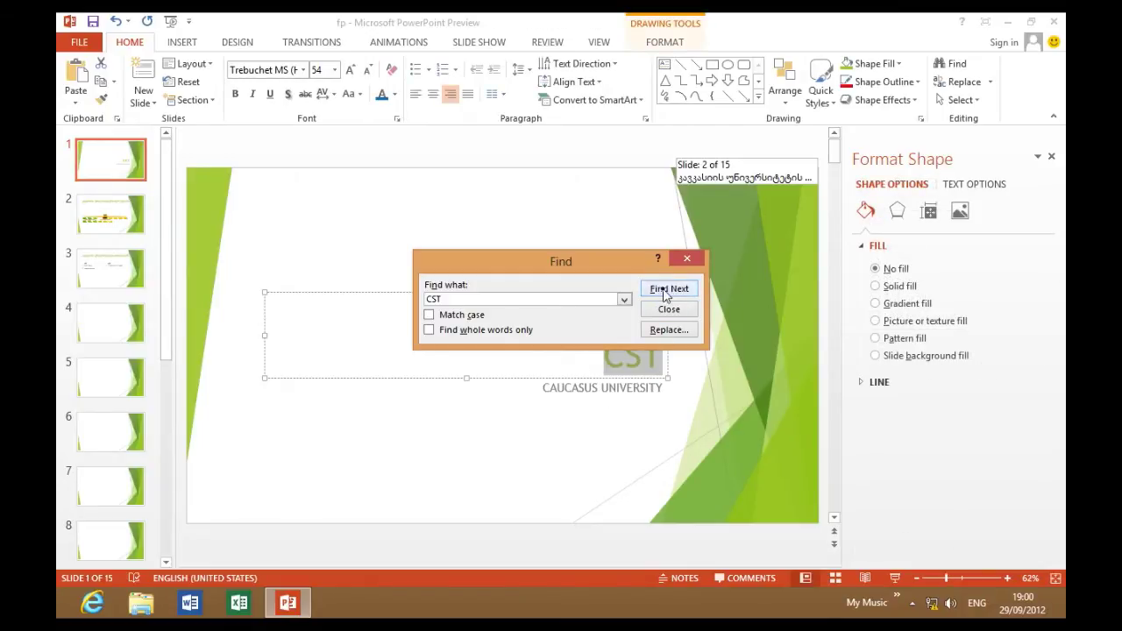
click(665, 293)
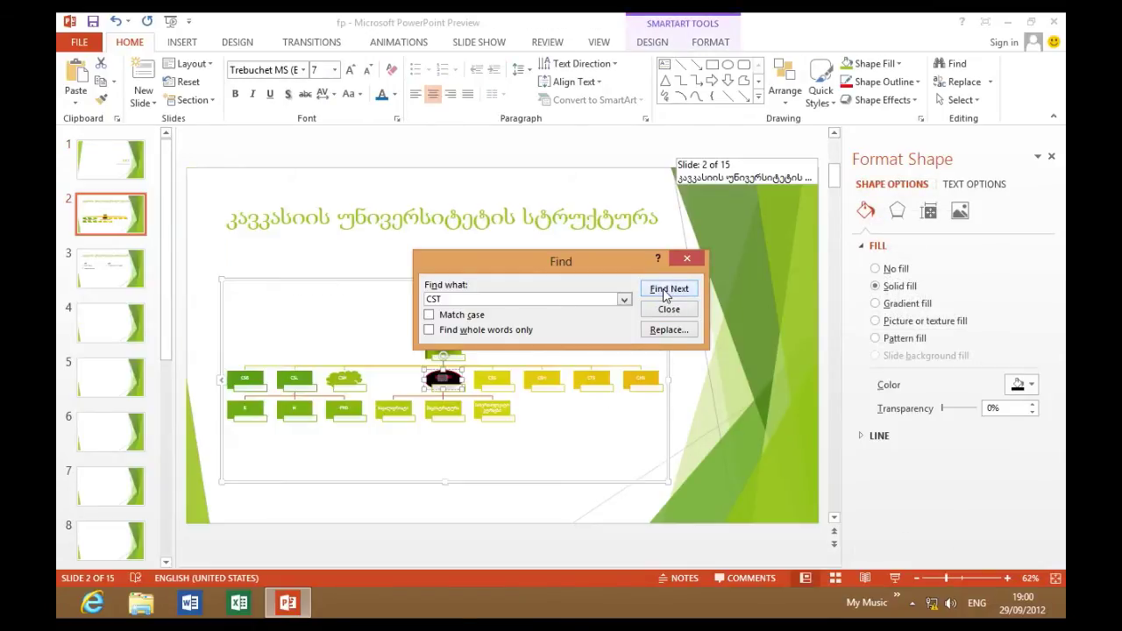
click(664, 293)
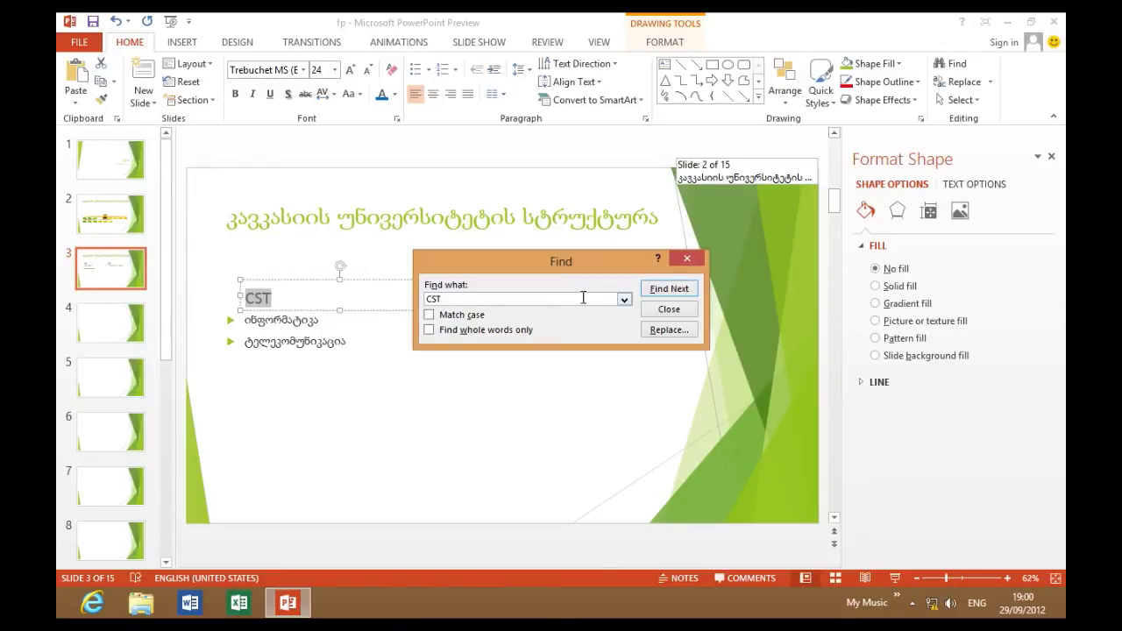
click(666, 331)
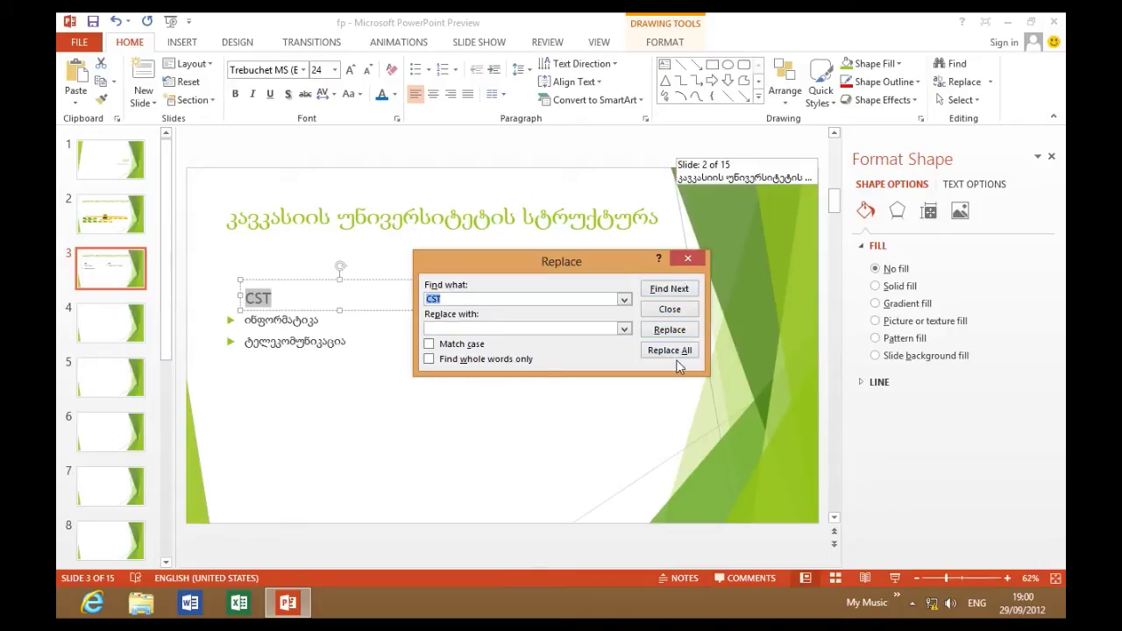
Step: Close the Replace dialog and show the Home tab's Replace options for text or fonts
click(687, 259)
click(989, 83)
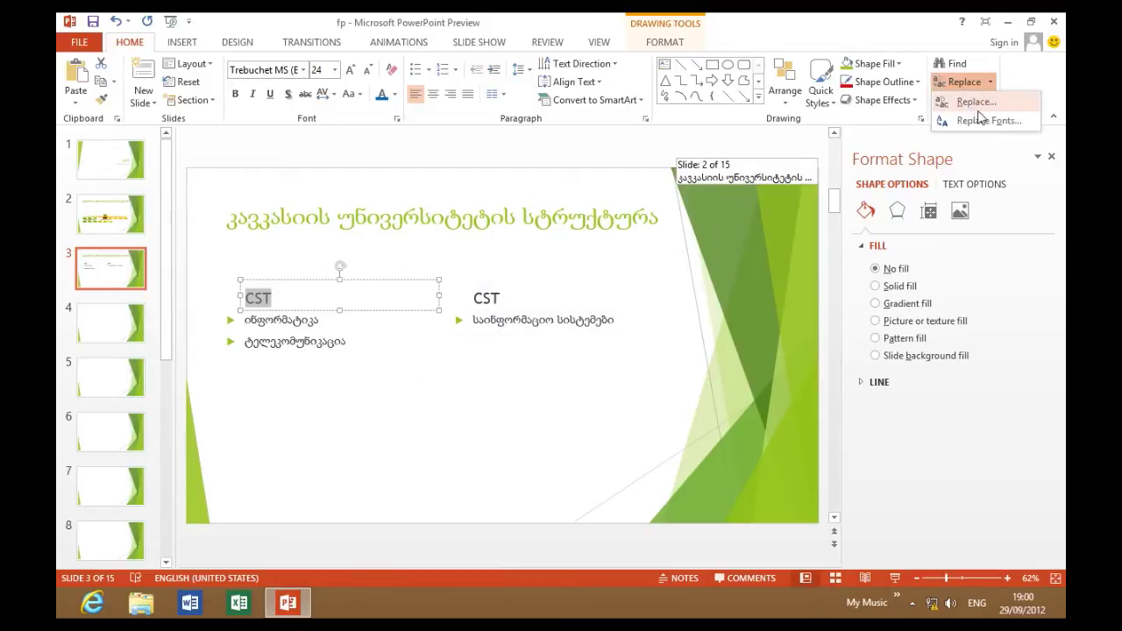
Step: Set Replace Fonts to swap Arial for Aharoni, then close it without applying
click(989, 121)
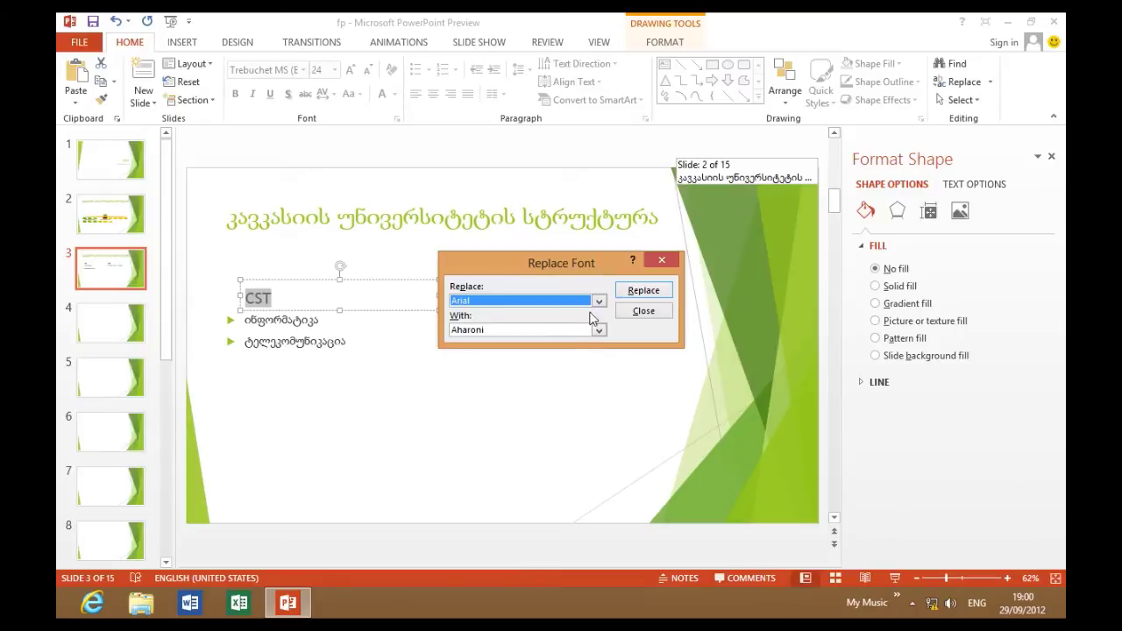
click(599, 302)
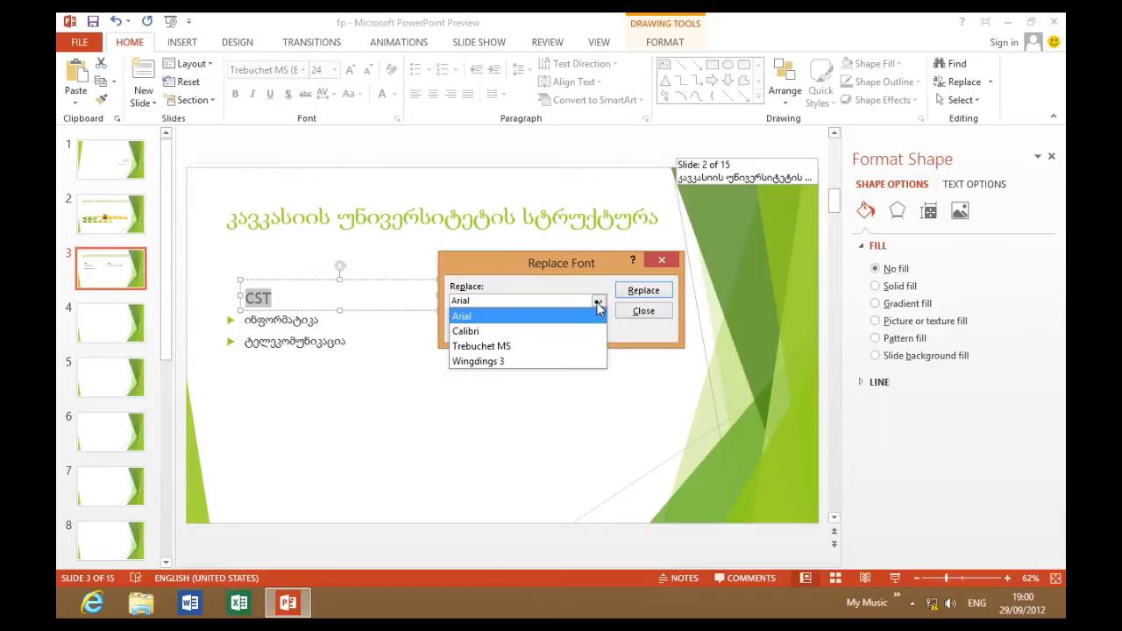
click(598, 303)
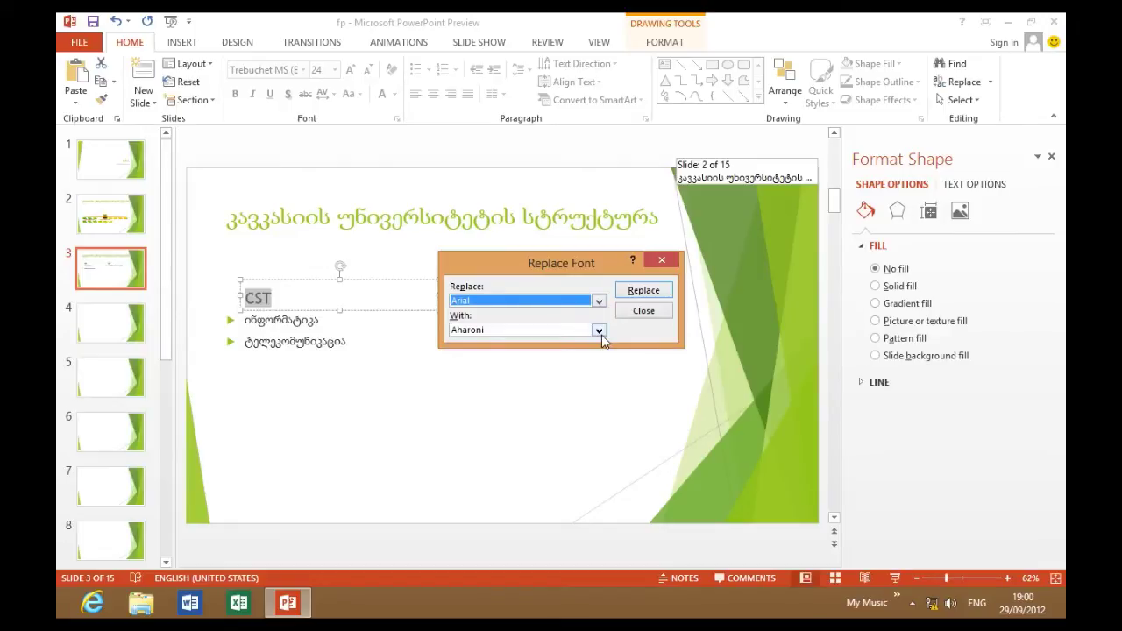
click(599, 330)
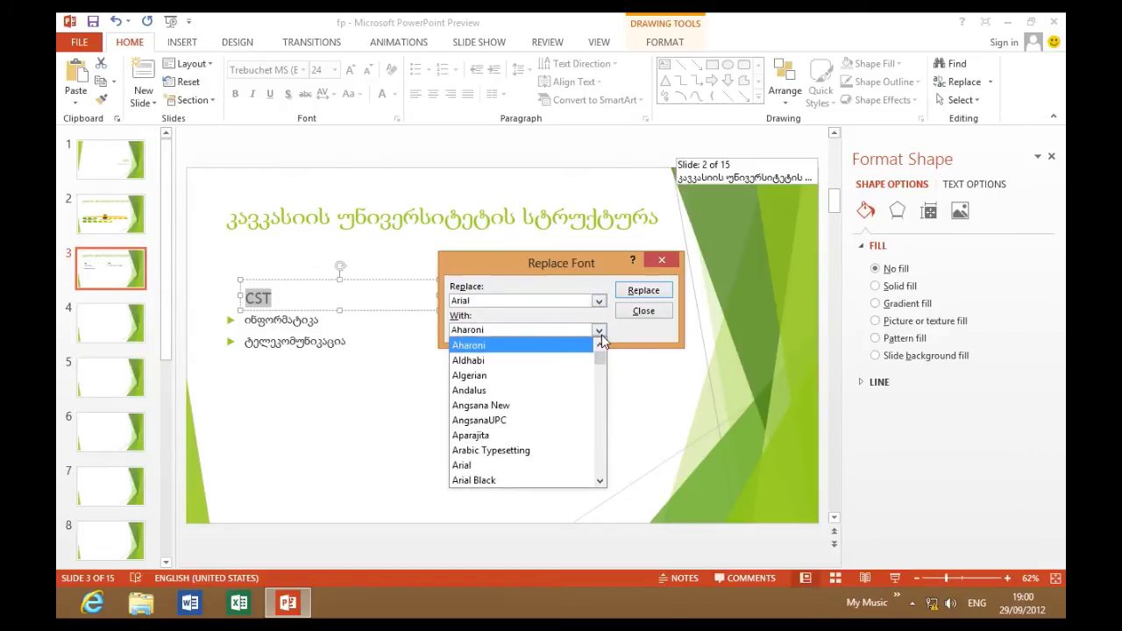
click(646, 311)
click(646, 310)
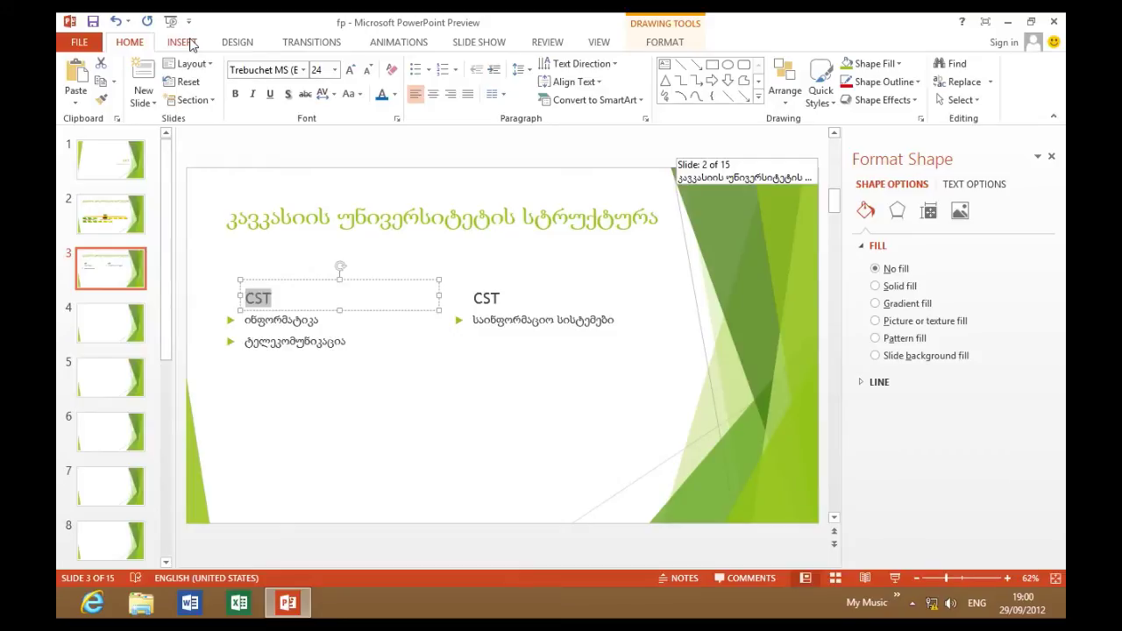
Step: Save the presentation from the FILE Info view, returning to slide 3
click(81, 41)
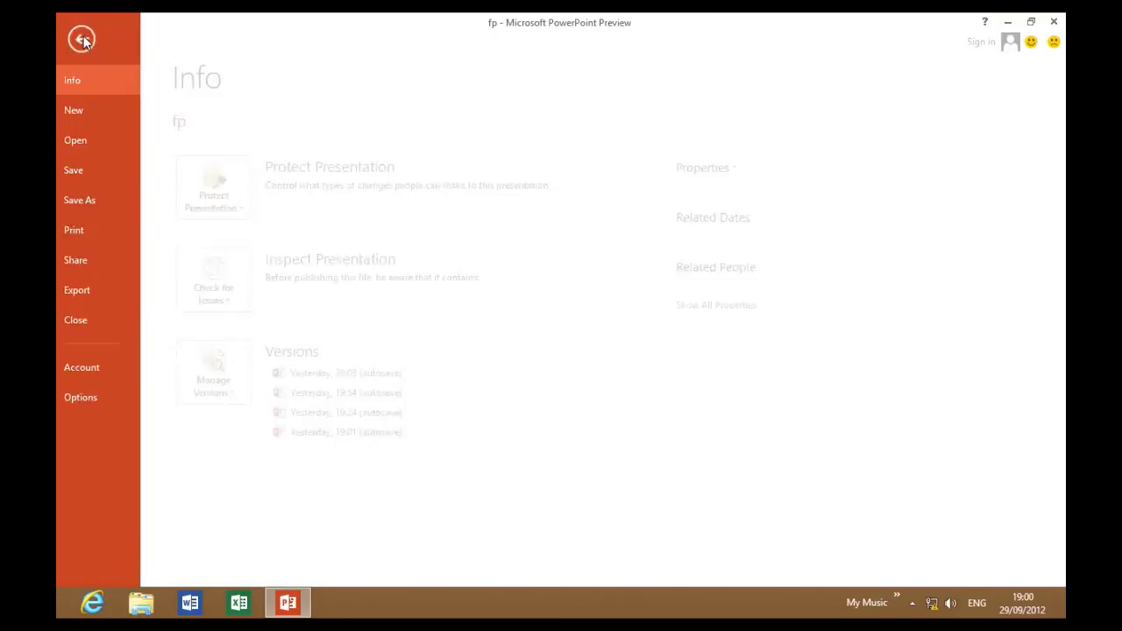
click(94, 174)
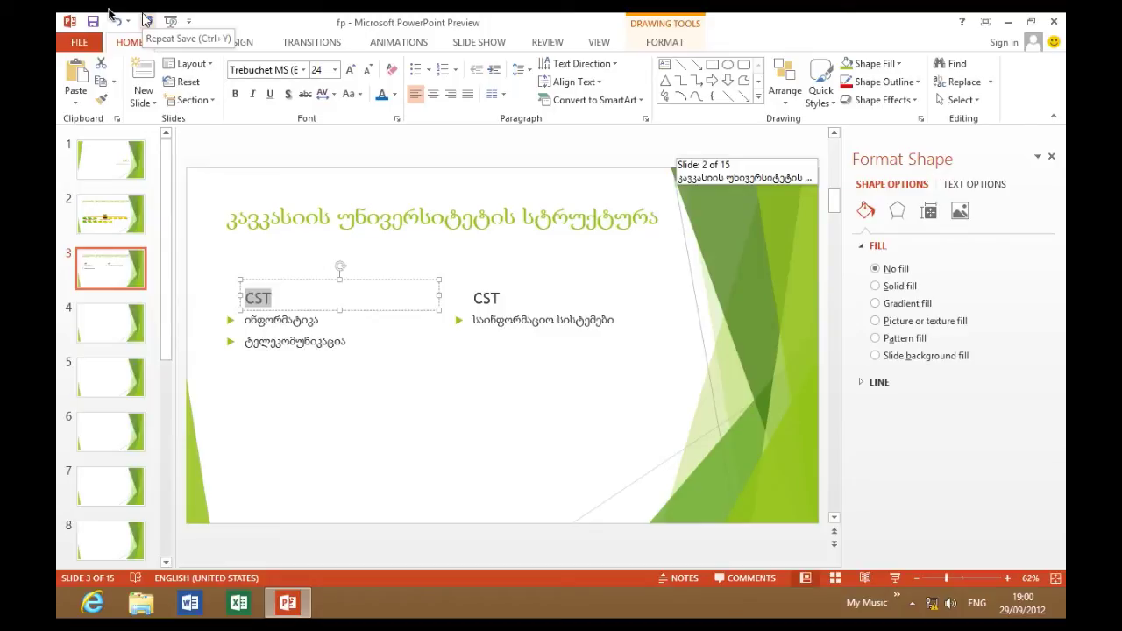
Step: Add Print Preview and Print to the Quick Access Toolbar and reopen its customization list
click(188, 20)
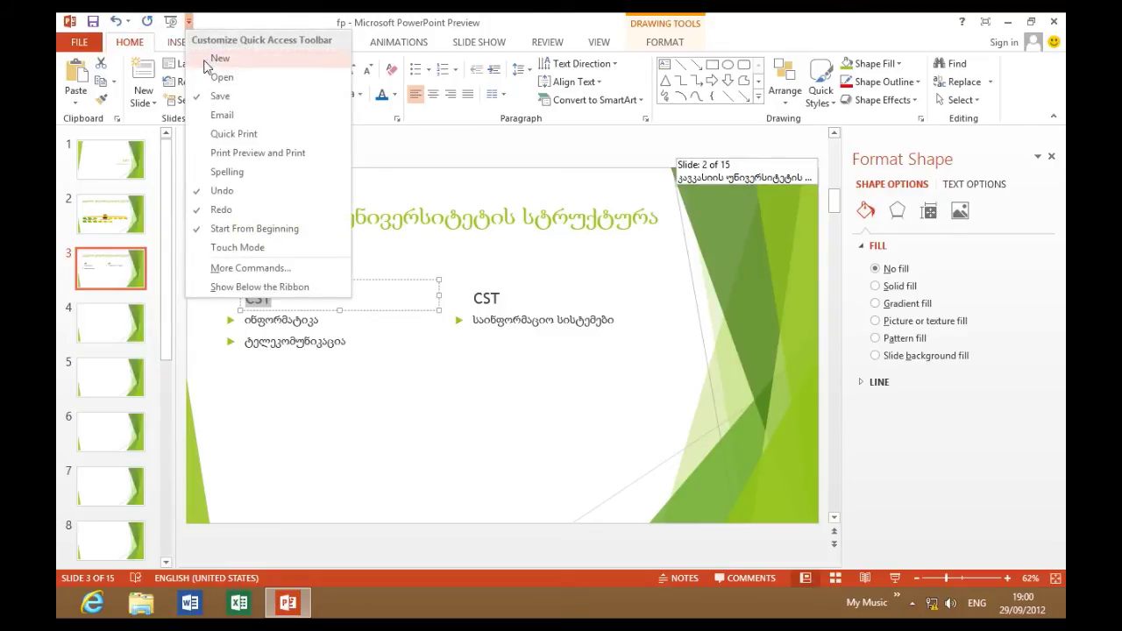
click(275, 154)
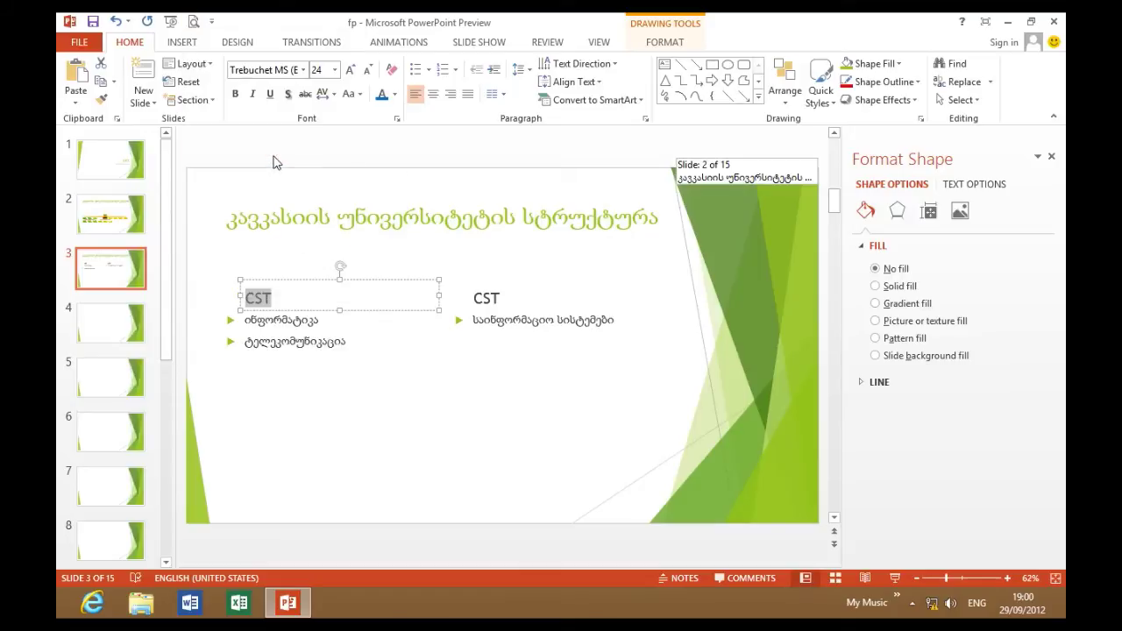
click(211, 21)
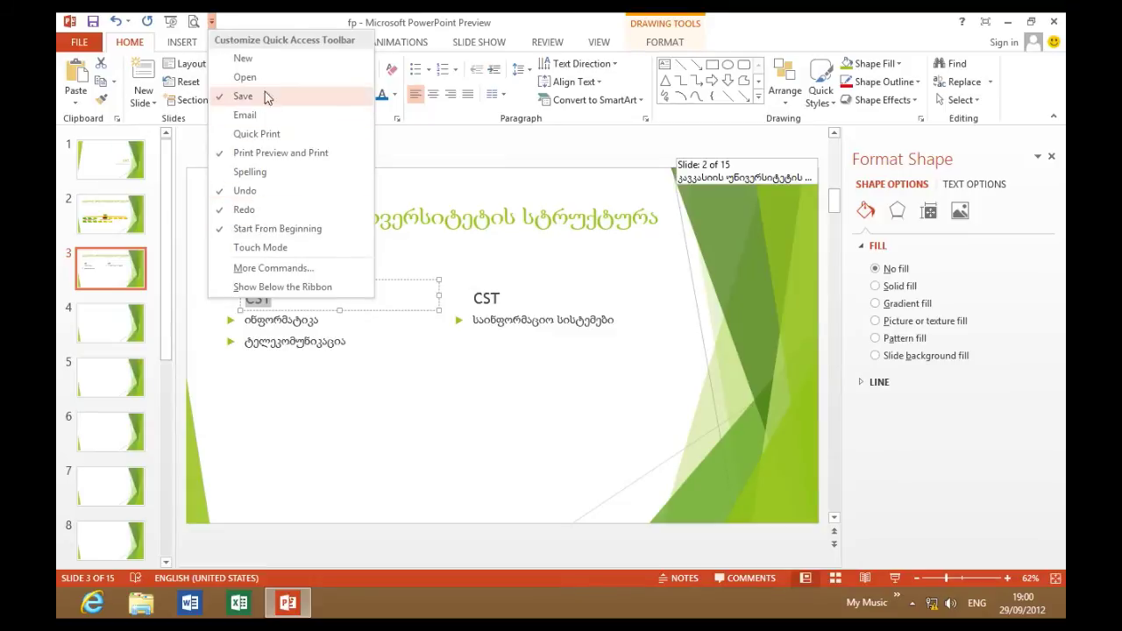
click(290, 273)
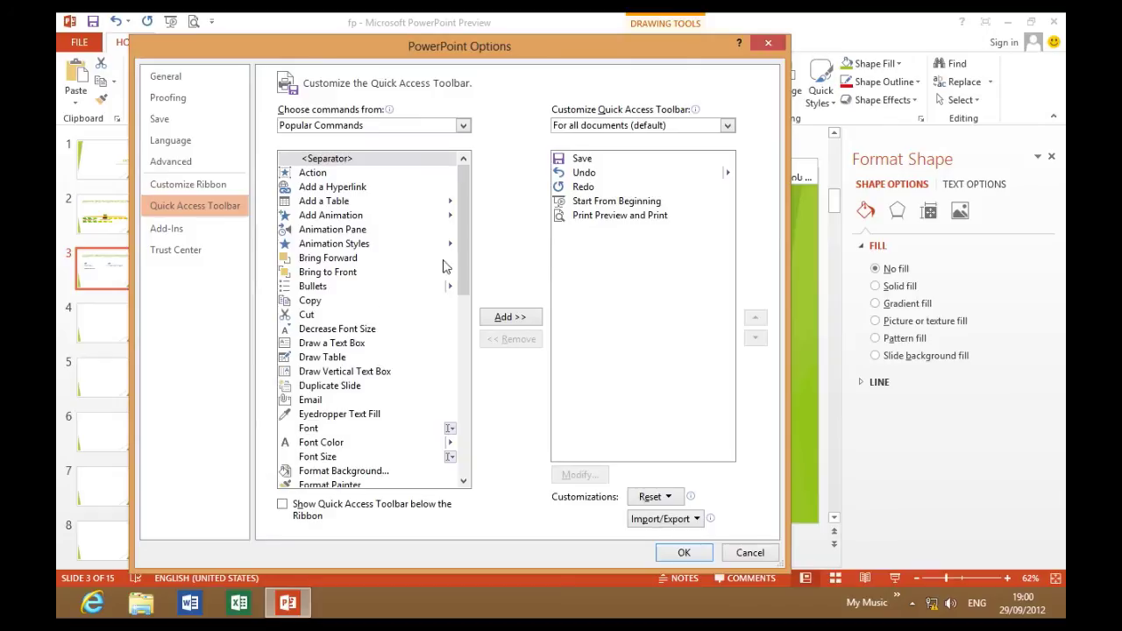
scroll(333, 289, down, 5)
scroll(333, 289, down, 2)
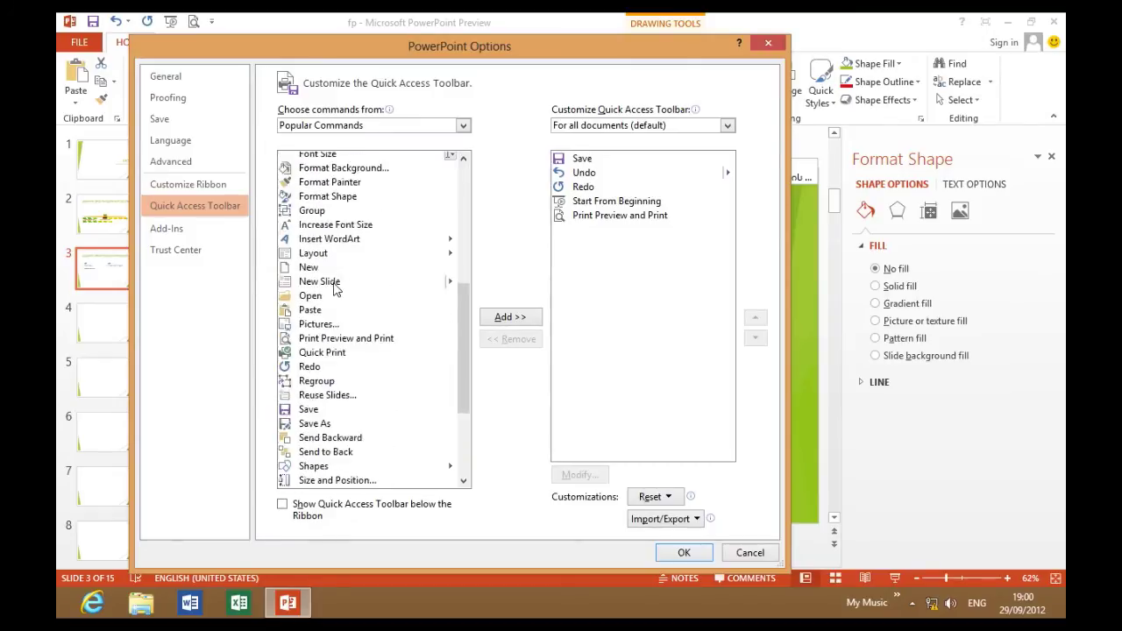
scroll(334, 289, down, 3)
scroll(333, 289, up, 3)
scroll(333, 289, up, 6)
scroll(331, 263, up, 2)
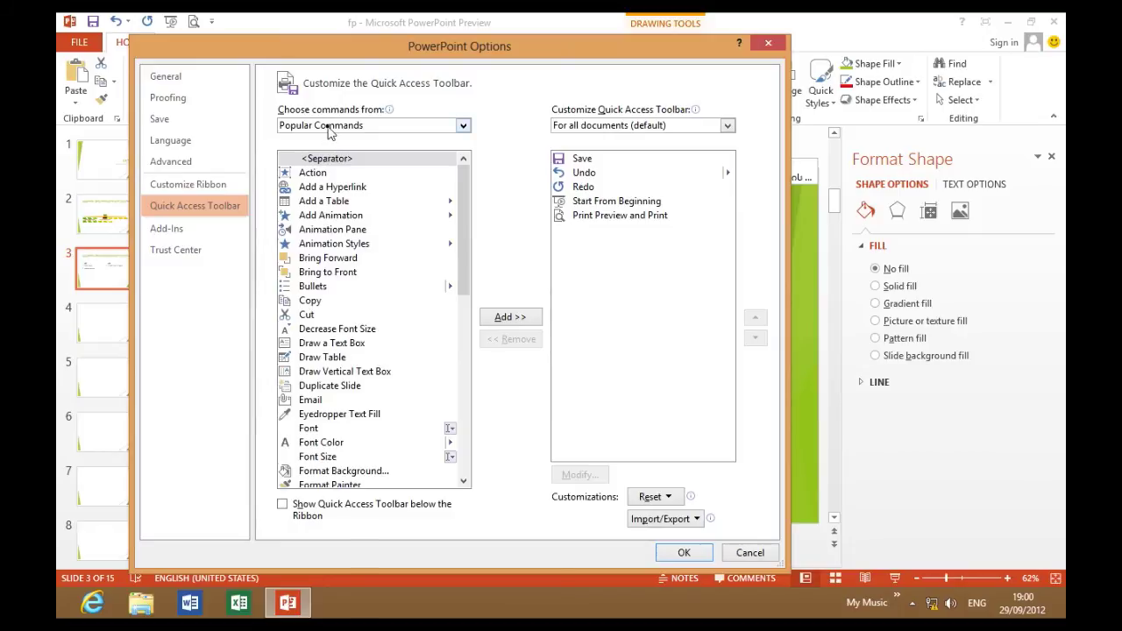
click(328, 127)
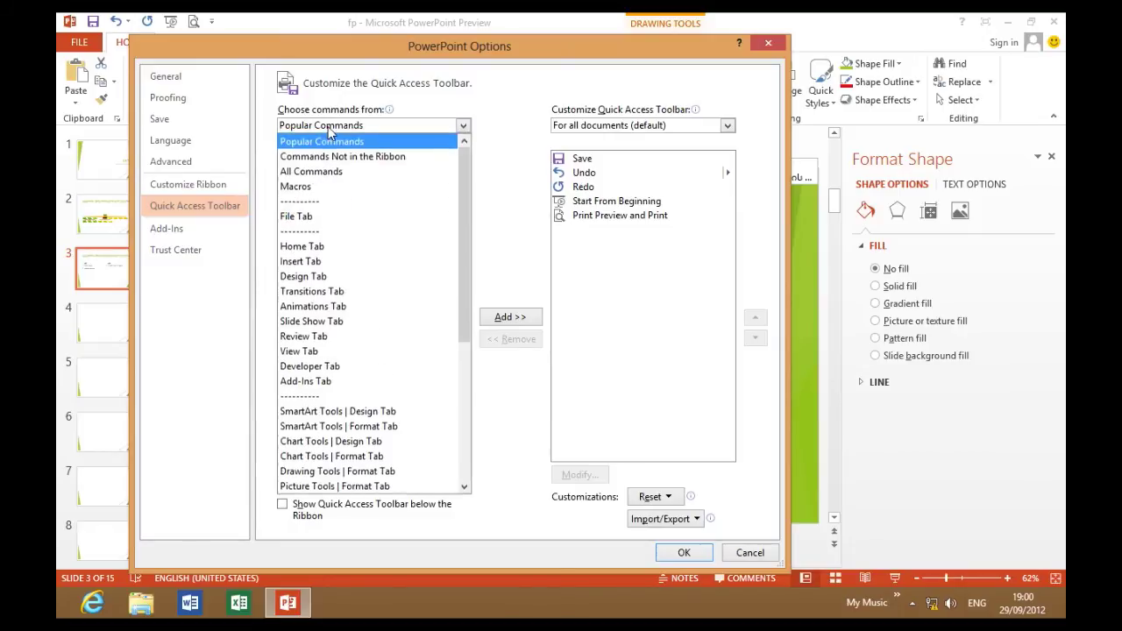
click(323, 175)
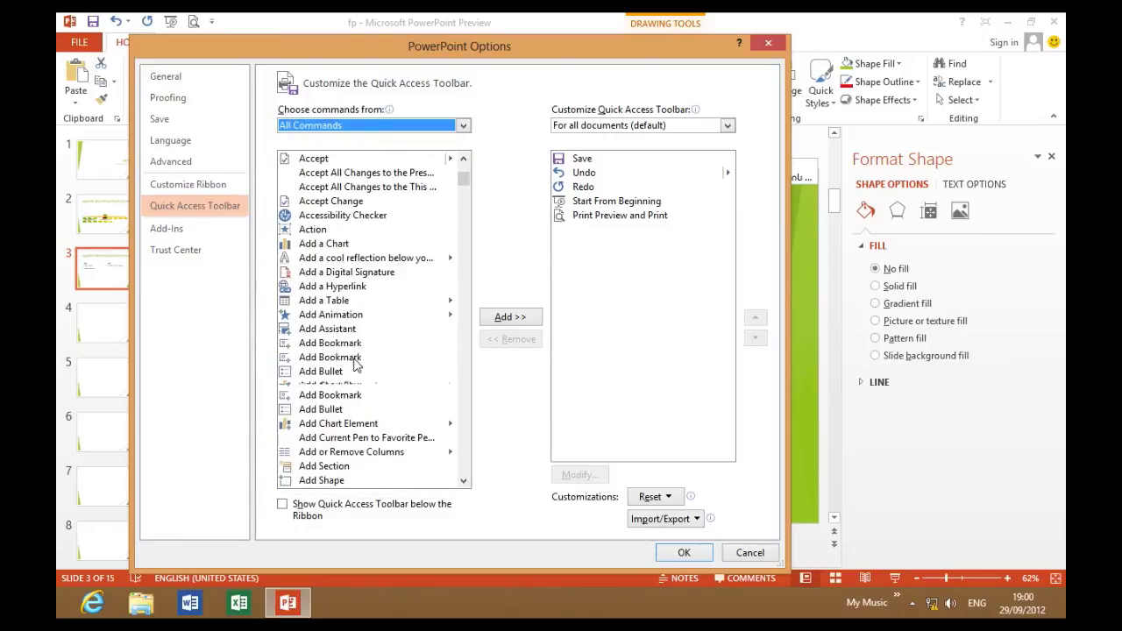
scroll(356, 365, down, 7)
scroll(355, 365, down, 7)
scroll(355, 364, down, 7)
scroll(355, 365, down, 7)
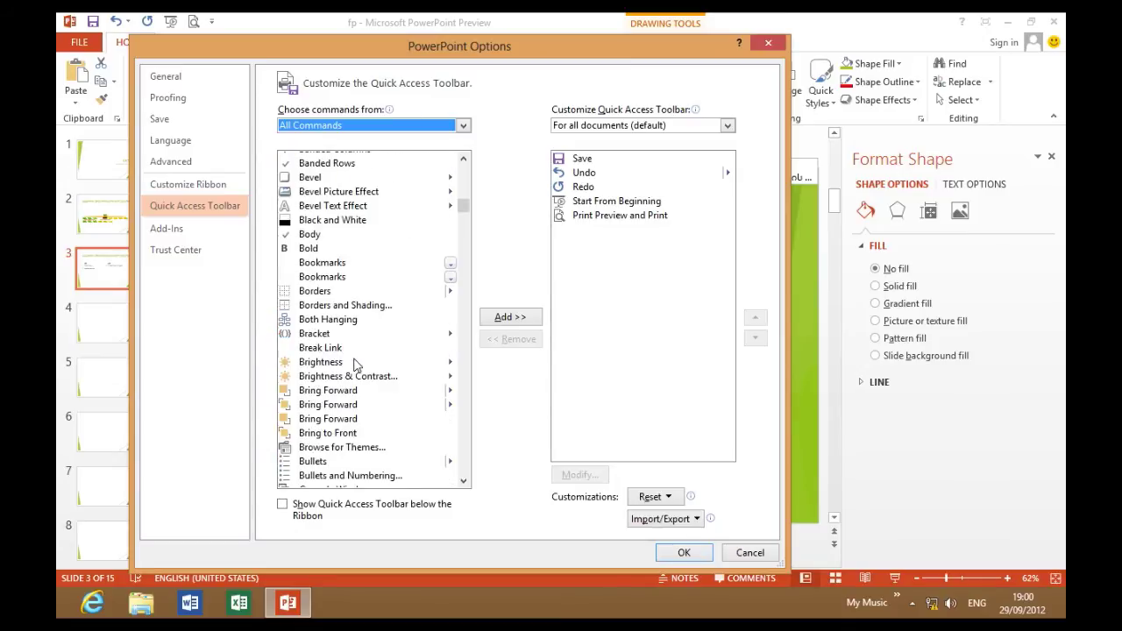
scroll(355, 365, down, 5)
scroll(355, 365, down, 5)
scroll(355, 365, down, 5)
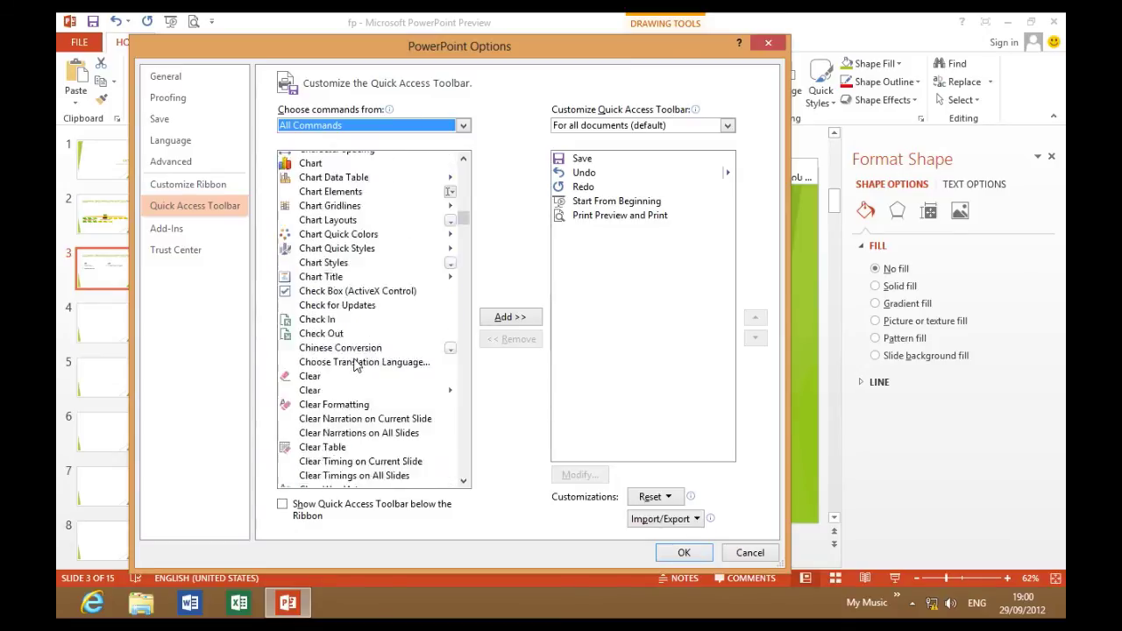
scroll(355, 365, down, 5)
scroll(355, 365, down, 2)
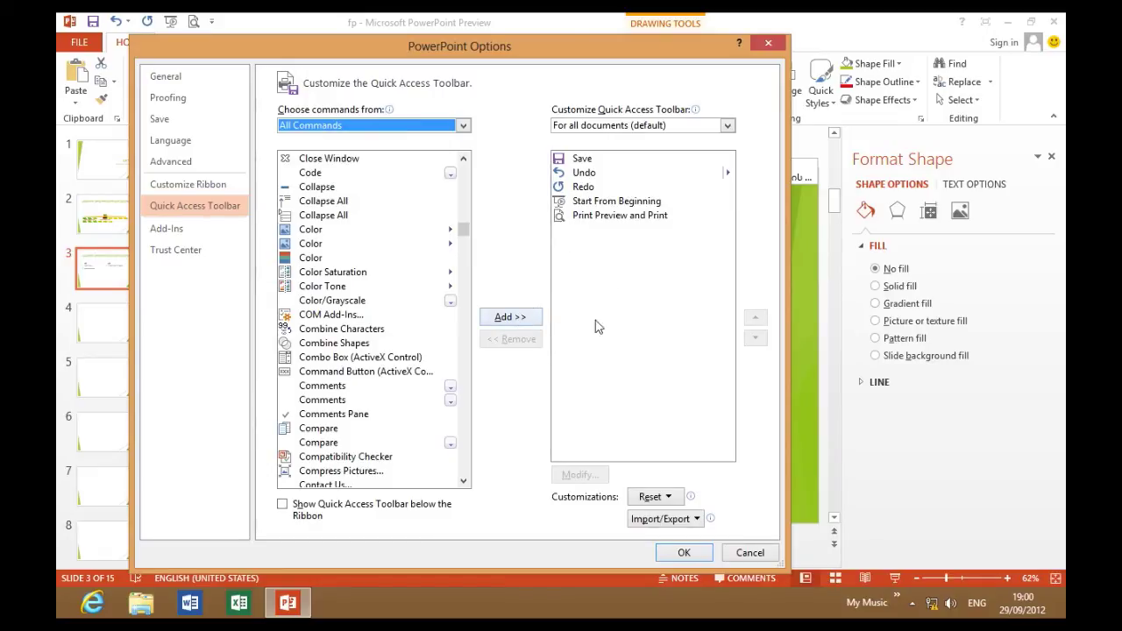
click(739, 551)
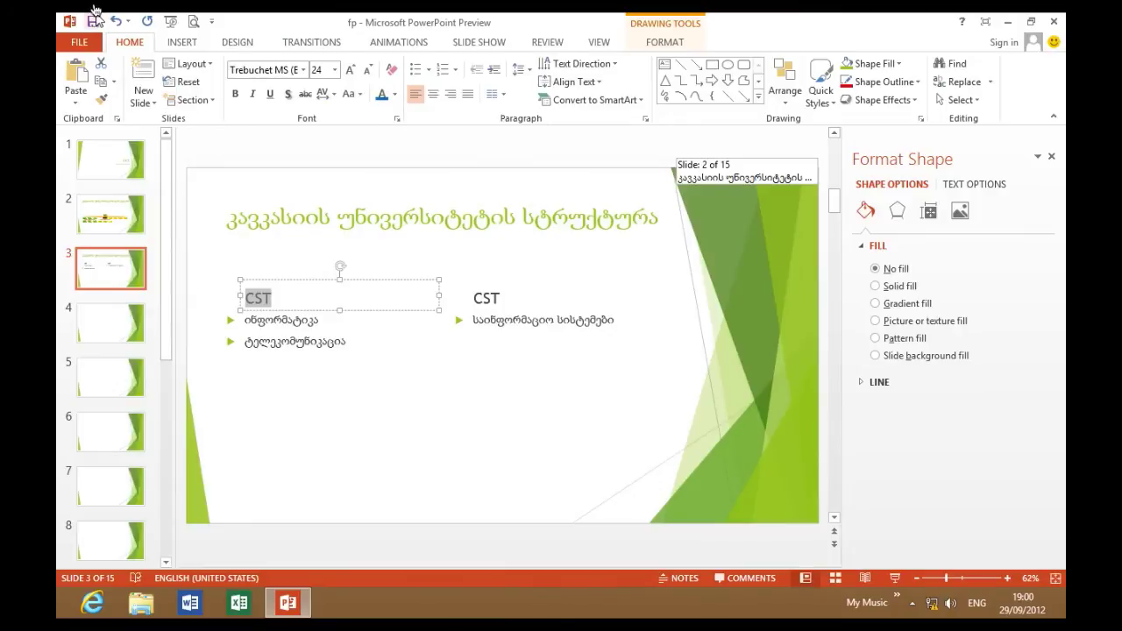
click(212, 21)
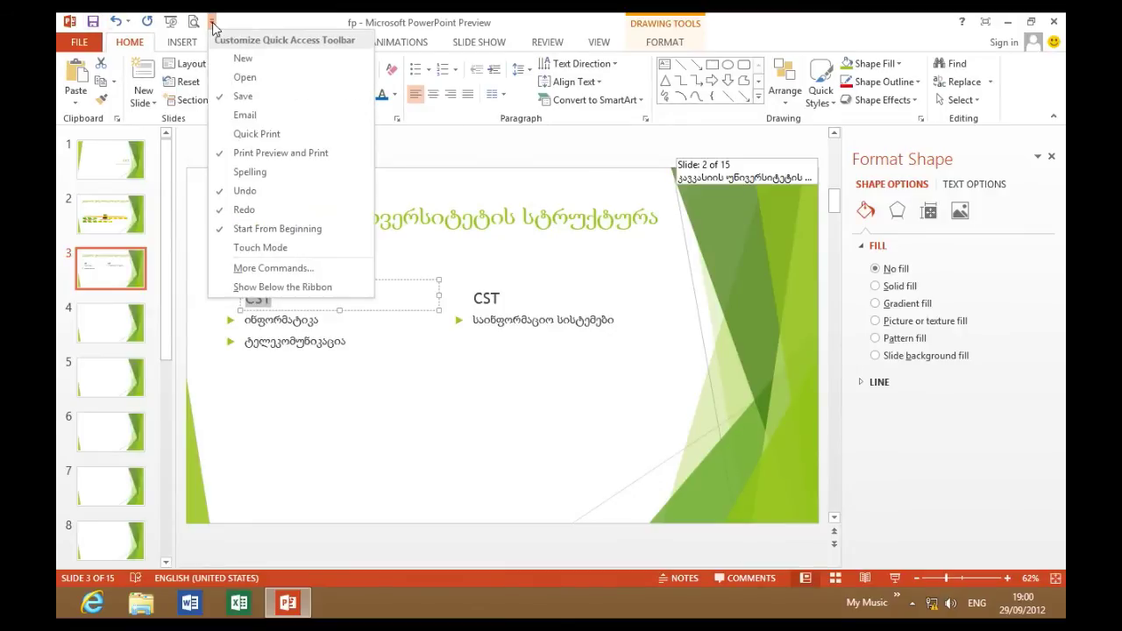
click(308, 286)
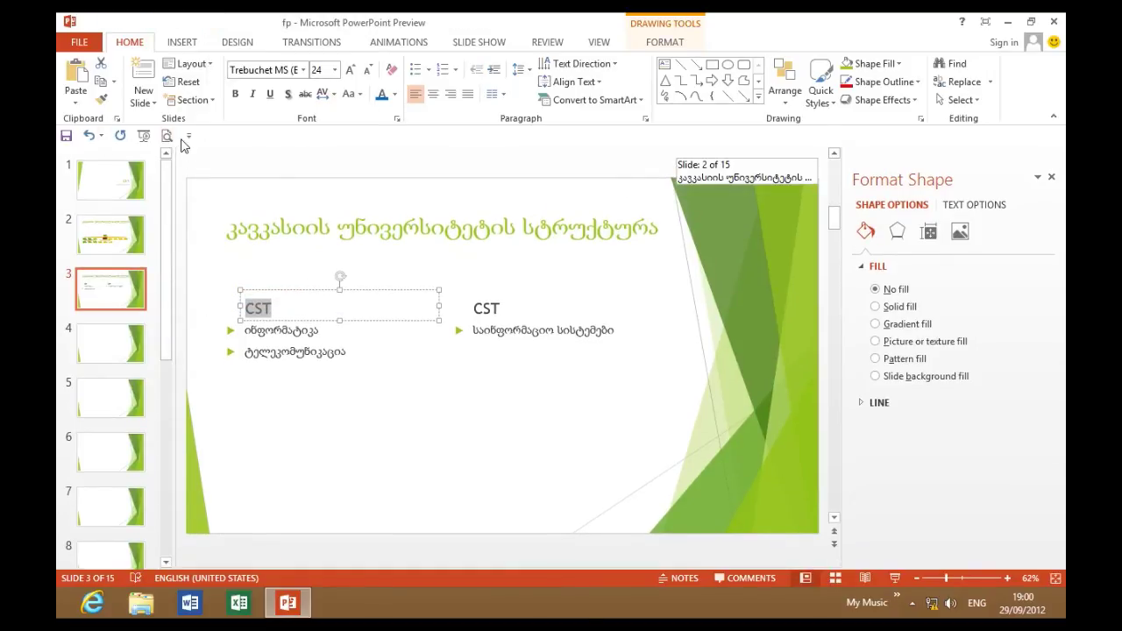
click(189, 136)
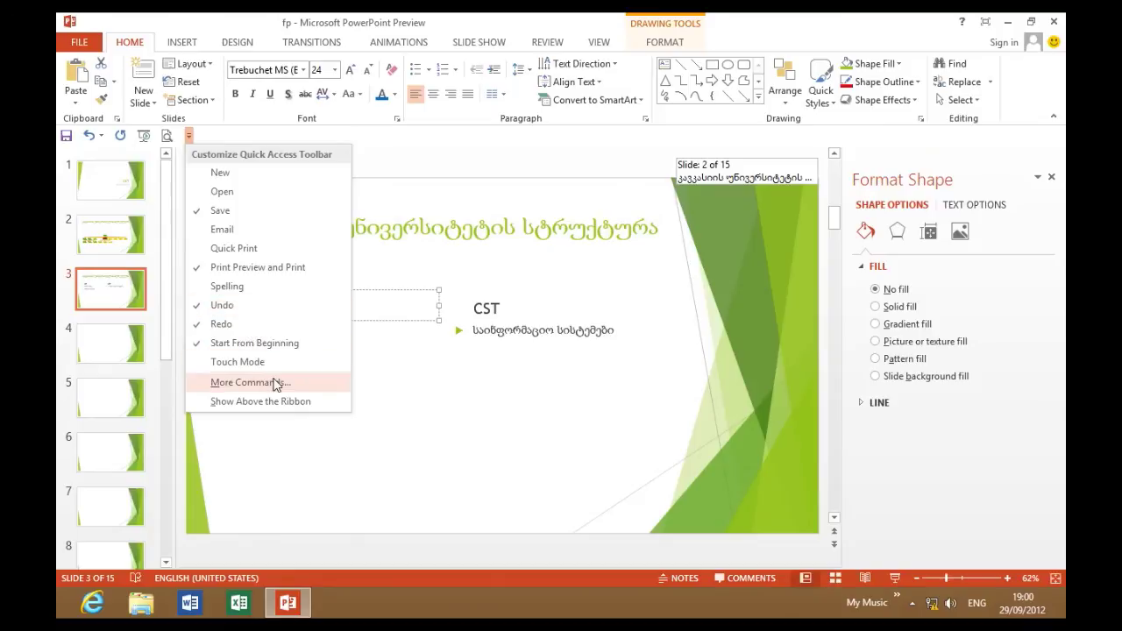
click(294, 402)
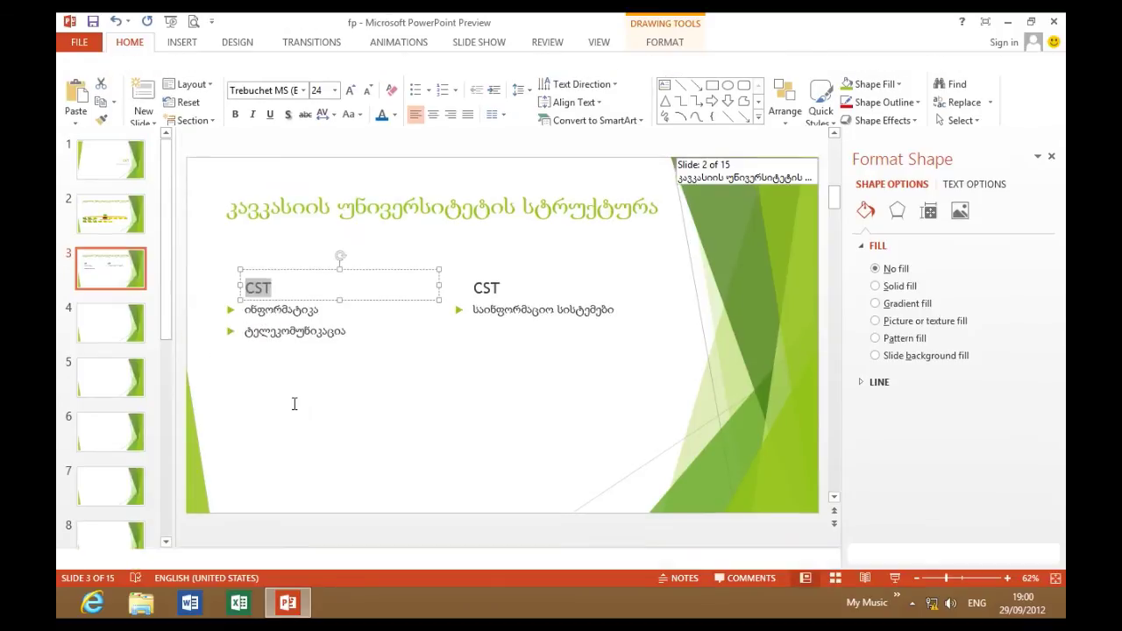